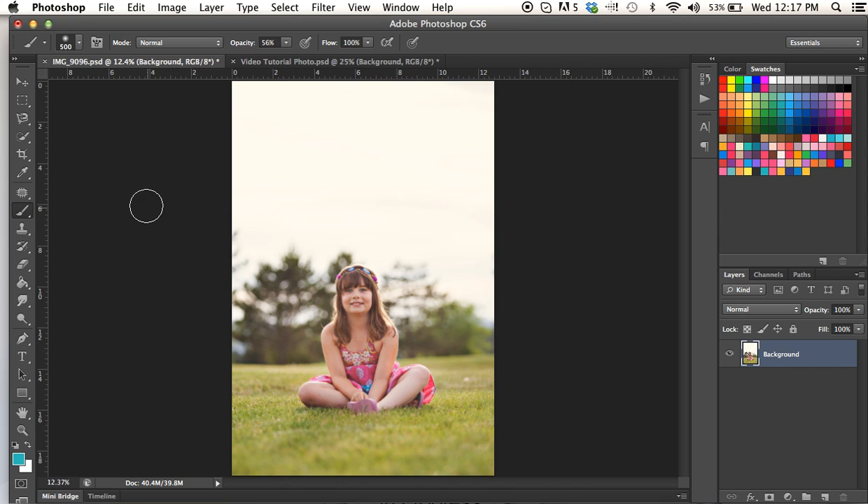
Place the image Breathtaking Sky 15.jpg from the Cloud Overlays folder into the portrait document
left_click(109, 8)
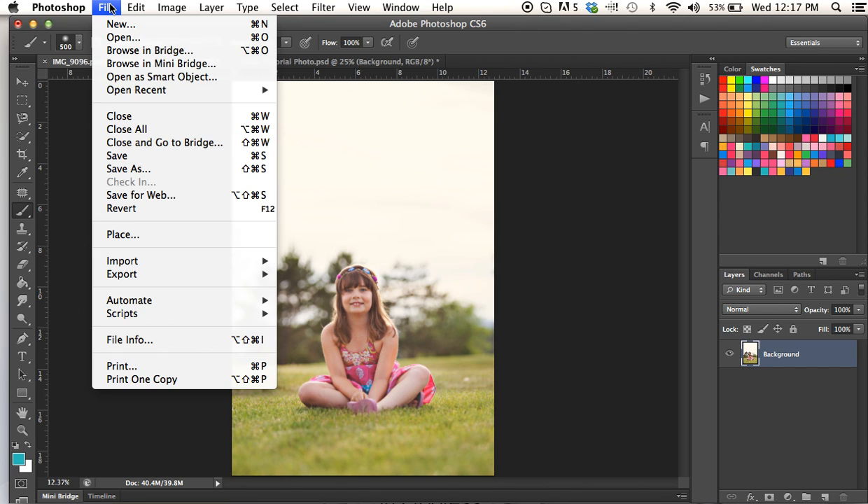
left_click(120, 234)
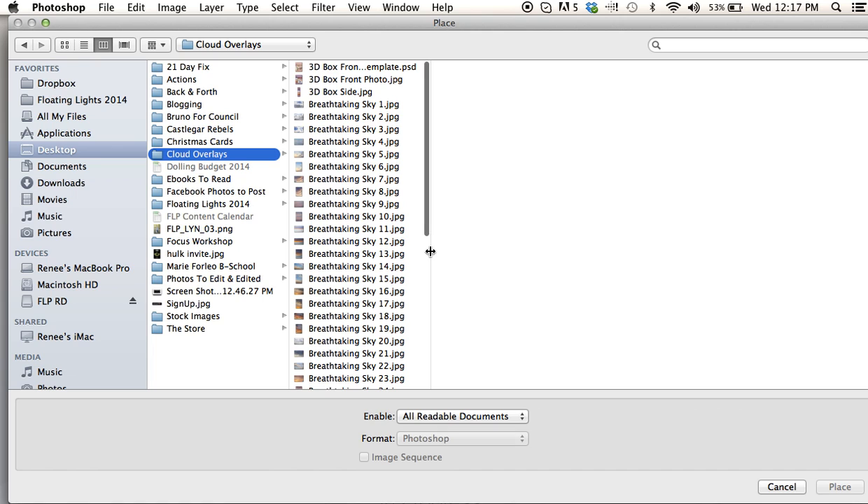
left_click(381, 280)
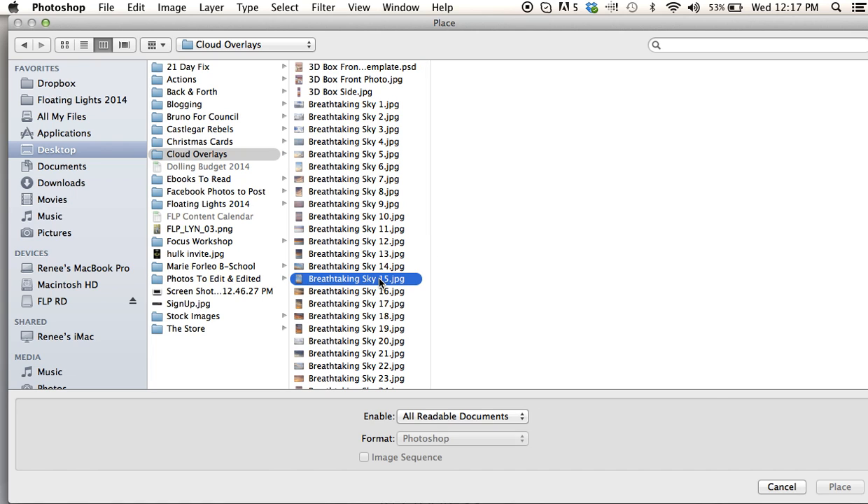
left_click(838, 488)
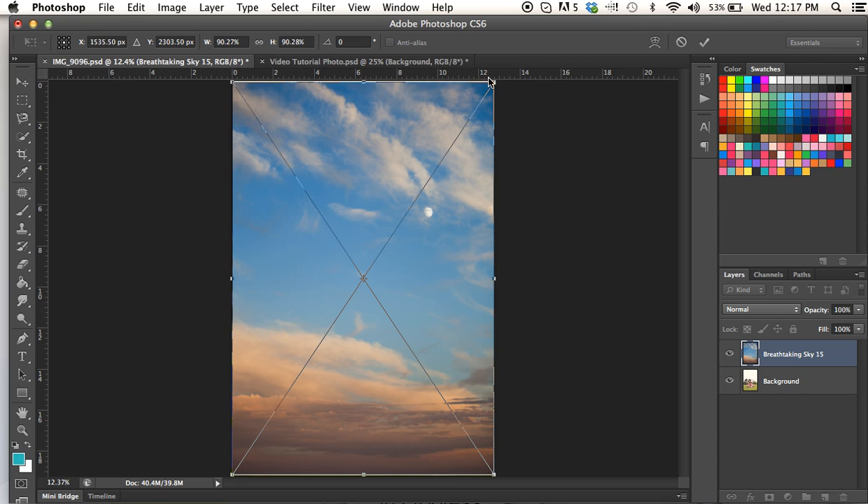
Scale the placed sky to about 94.5%, move it up until its lower edge reaches the girl's feet, and commit the placement
left_click_drag(497, 82, 511, 65)
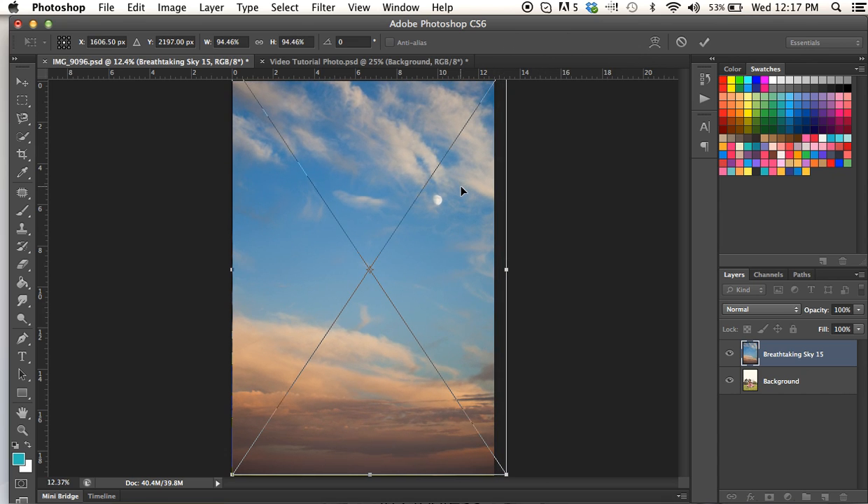
left_click_drag(462, 190, 458, 159)
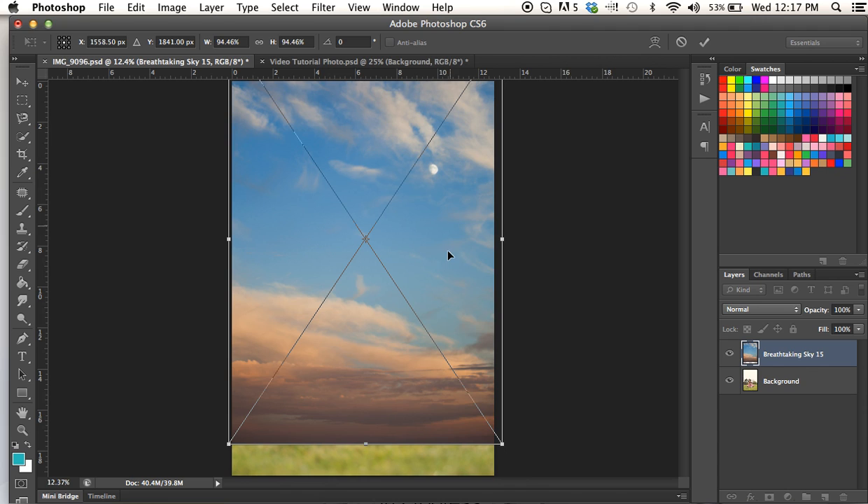
left_click_drag(449, 252, 446, 214)
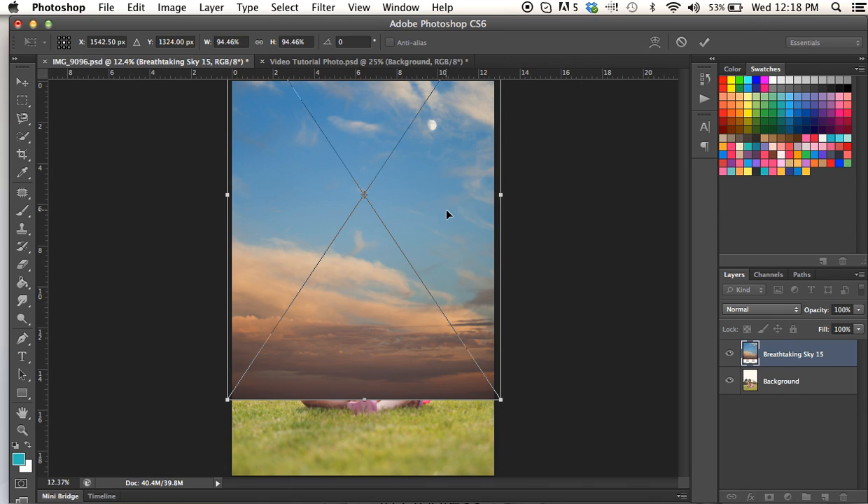
left_click(704, 43)
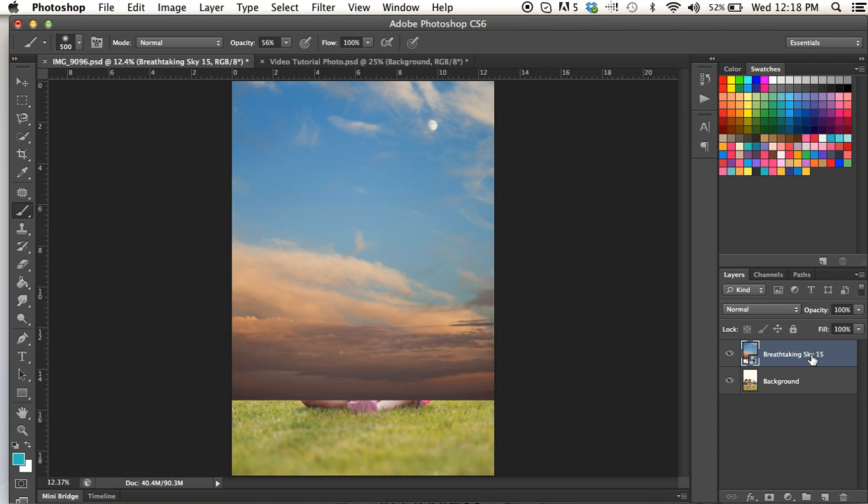
Set the sky layer's blend mode to Multiply and add a layer mask to it
left_click(761, 311)
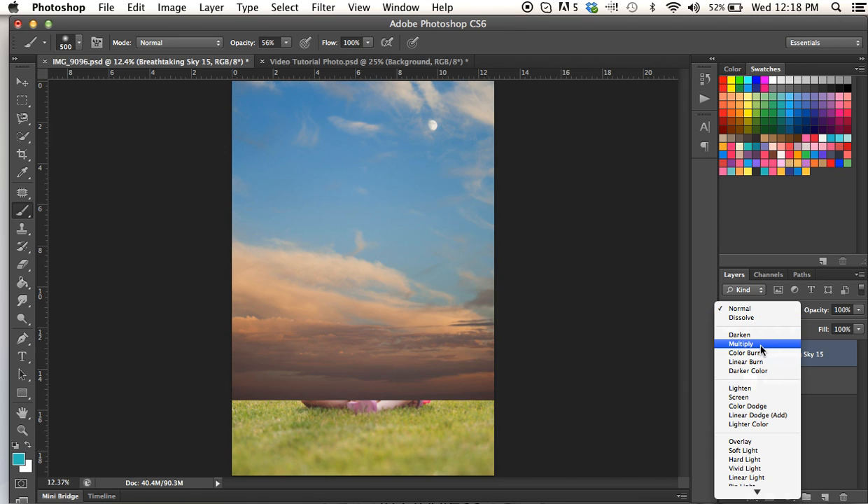
left_click(753, 344)
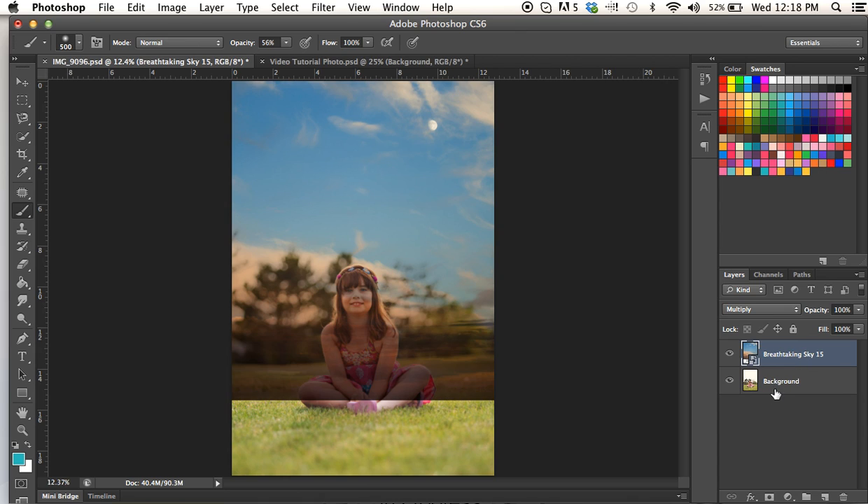
left_click(768, 496)
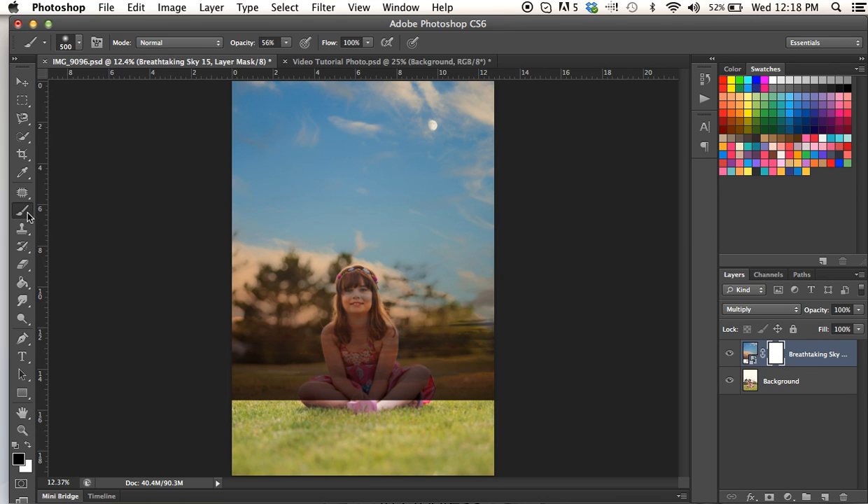
Set the brush opacity to 32% and the sky layer's opacity to 57%
left_click(285, 43)
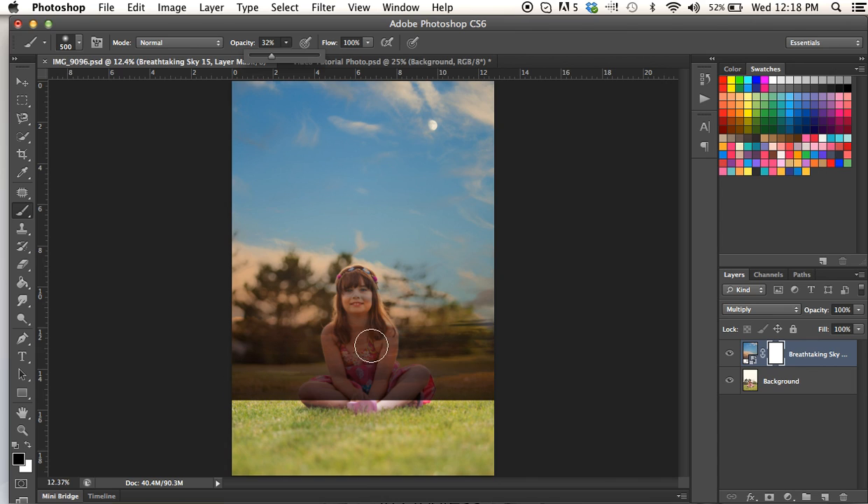
left_click(860, 313)
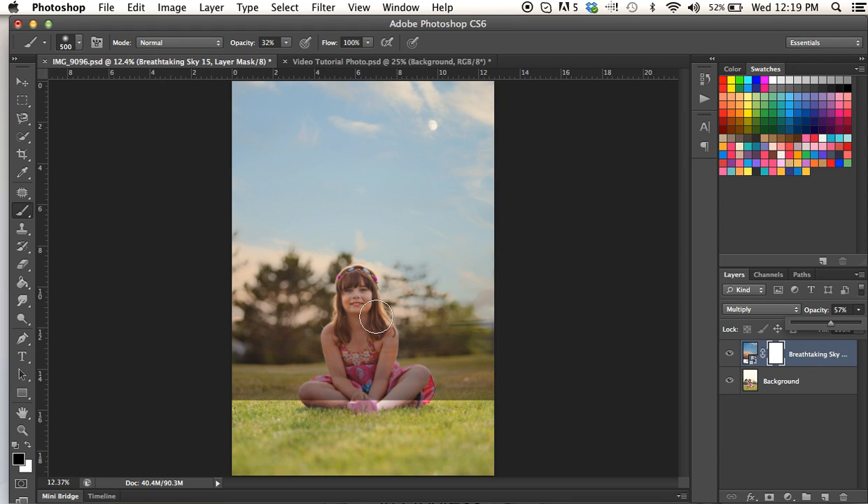
left_click(291, 269)
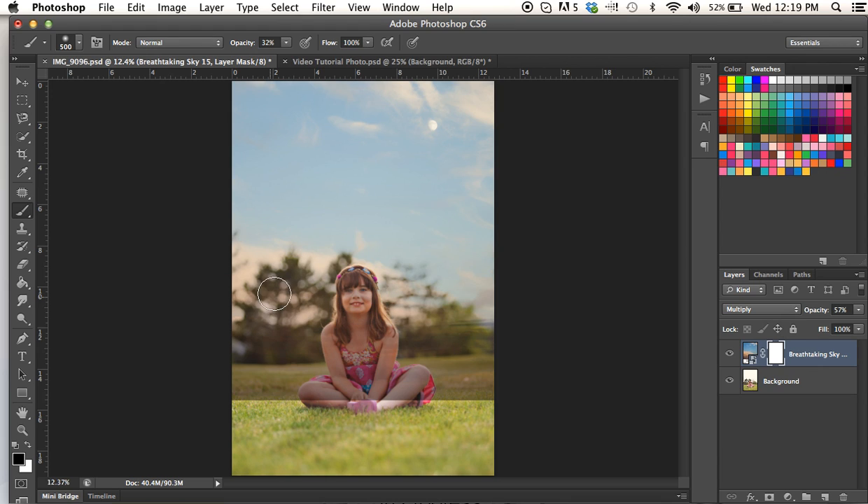
Paint black on the sky's mask over the girl, trees and grass, raising the brush opacity to 48% and 85% between strokes
mouse_move(245, 329)
left_mouse_down()
mouse_move(387, 373)
mouse_move(236, 407)
mouse_move(495, 381)
mouse_move(482, 395)
mouse_move(365, 395)
mouse_move(361, 379)
mouse_move(402, 328)
mouse_move(400, 286)
mouse_move(445, 289)
mouse_move(512, 271)
mouse_move(218, 274)
mouse_move(491, 231)
mouse_move(362, 236)
mouse_move(220, 203)
mouse_move(472, 183)
mouse_move(449, 194)
mouse_move(207, 199)
mouse_move(406, 148)
mouse_move(496, 151)
mouse_move(214, 178)
mouse_move(491, 143)
mouse_move(236, 127)
mouse_move(488, 124)
mouse_move(226, 106)
mouse_move(418, 80)
mouse_move(309, 78)
mouse_move(508, 74)
left_mouse_up()
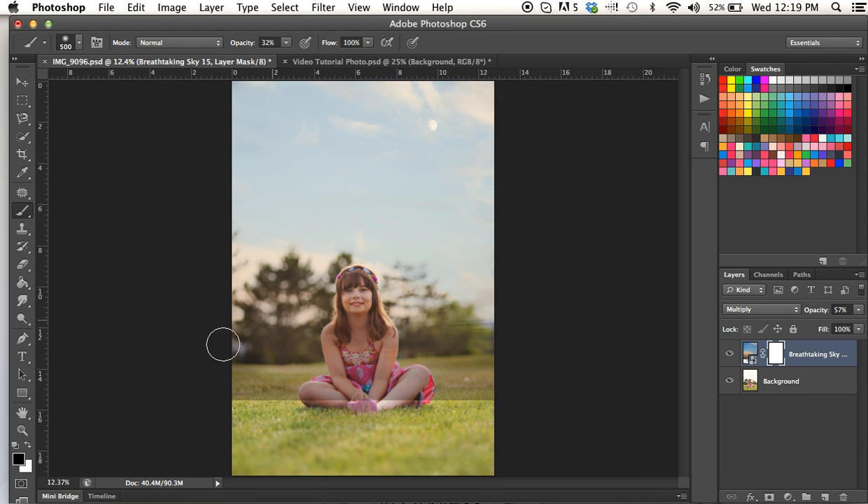
left_click(286, 43)
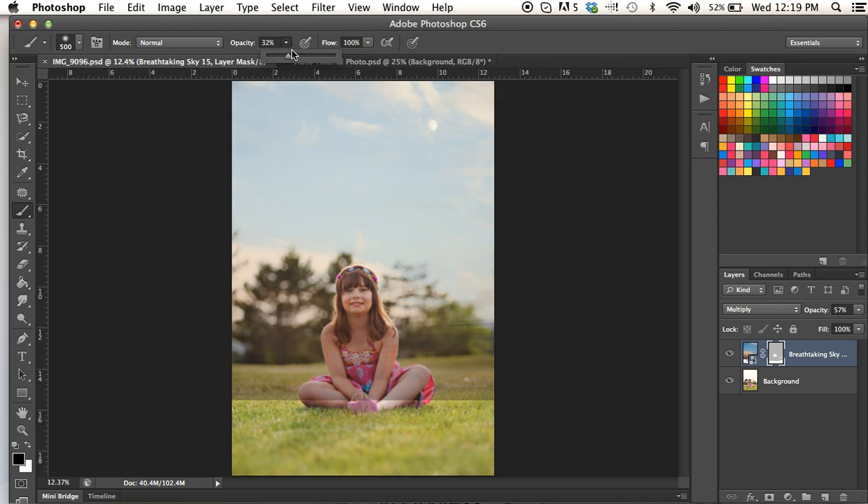
left_click(296, 338)
mouse_move(258, 336)
left_mouse_down()
mouse_move(353, 355)
mouse_move(242, 383)
left_mouse_up()
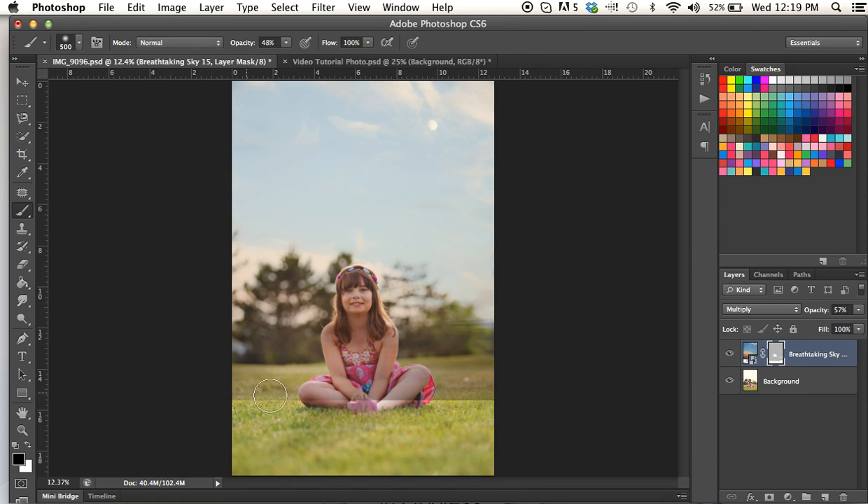
mouse_move(296, 389)
left_mouse_down()
mouse_move(410, 390)
mouse_move(366, 411)
mouse_move(413, 383)
mouse_move(408, 375)
mouse_move(478, 342)
mouse_move(450, 338)
mouse_move(467, 329)
mouse_move(478, 339)
mouse_move(441, 336)
mouse_move(360, 357)
mouse_move(358, 392)
mouse_move(390, 409)
mouse_move(443, 409)
mouse_move(401, 413)
mouse_move(317, 397)
mouse_move(339, 386)
mouse_move(316, 376)
mouse_move(355, 350)
mouse_move(234, 343)
mouse_move(247, 341)
mouse_move(236, 325)
mouse_move(251, 305)
mouse_move(285, 278)
mouse_move(336, 320)
mouse_move(345, 266)
mouse_move(348, 302)
mouse_move(357, 289)
mouse_move(357, 405)
mouse_move(358, 304)
mouse_move(358, 457)
mouse_move(370, 423)
mouse_move(309, 350)
left_mouse_up()
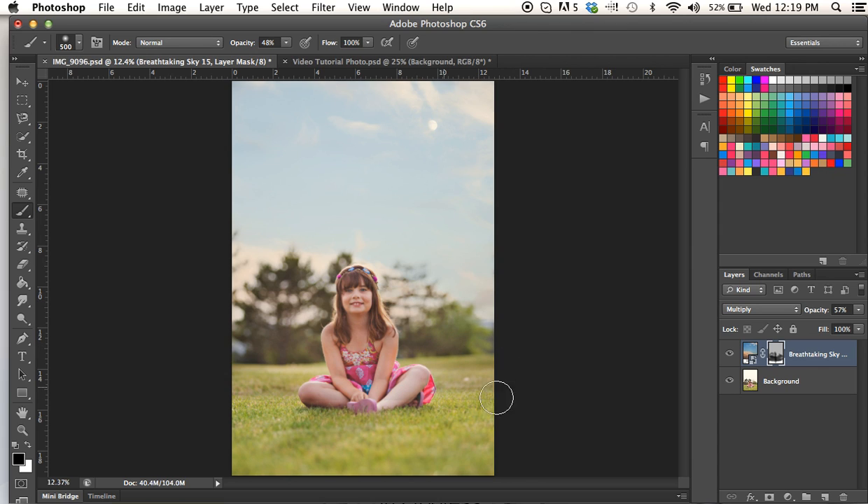
mouse_move(347, 385)
left_mouse_down()
mouse_move(429, 379)
mouse_move(374, 375)
left_mouse_up()
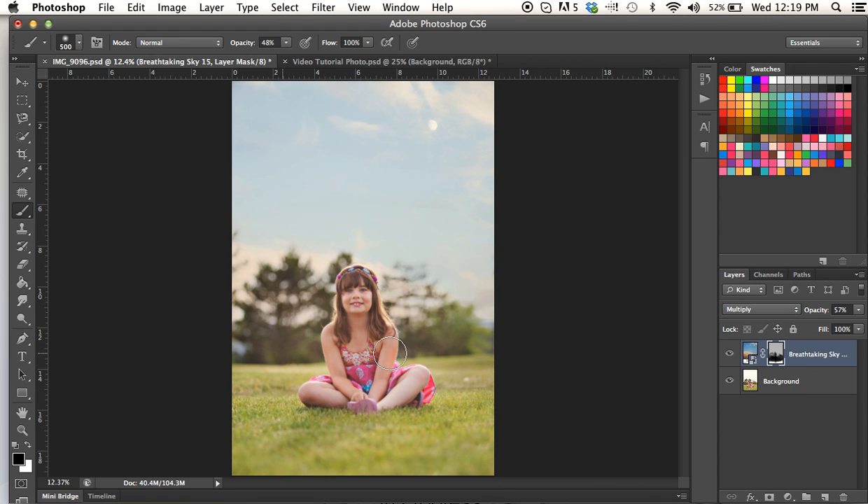
left_click(287, 43)
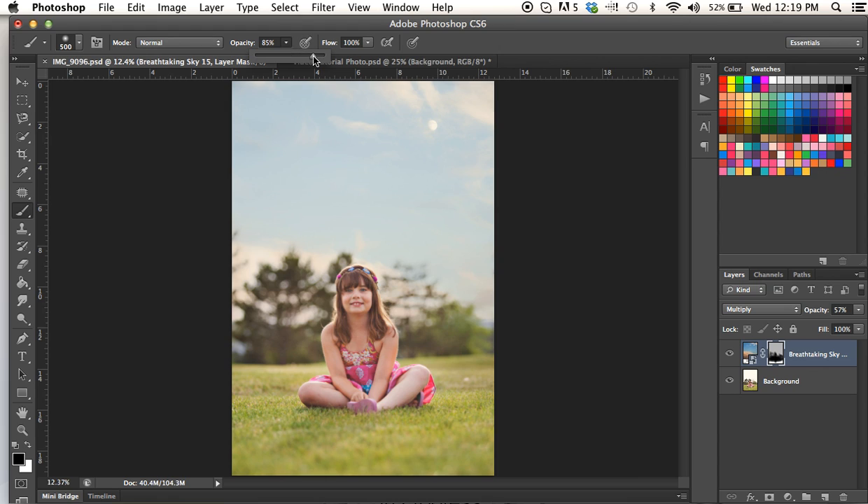
left_click(342, 277)
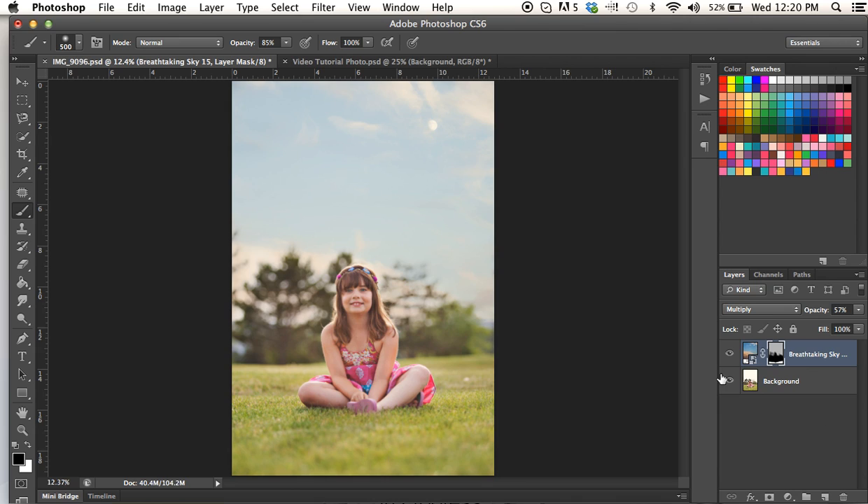
Set the sky layer's opacity to 82%
left_click(859, 310)
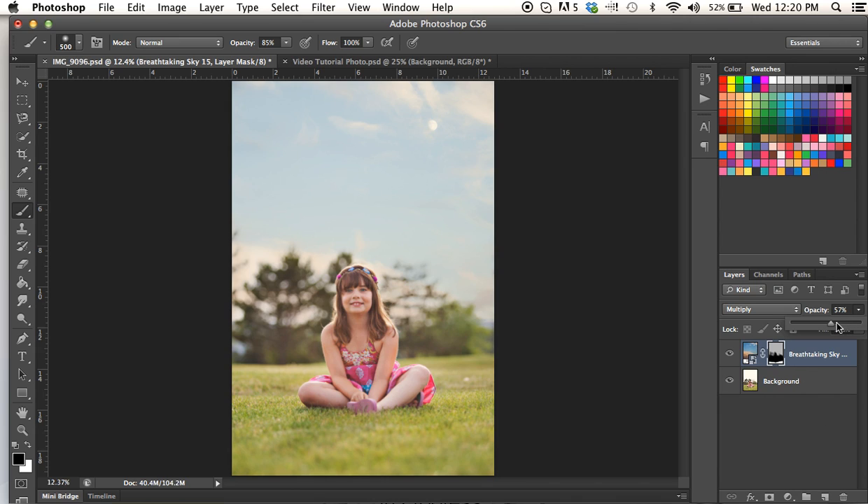
mouse_move(836, 327)
left_mouse_down()
mouse_move(860, 324)
mouse_move(822, 326)
mouse_move(846, 327)
left_mouse_up()
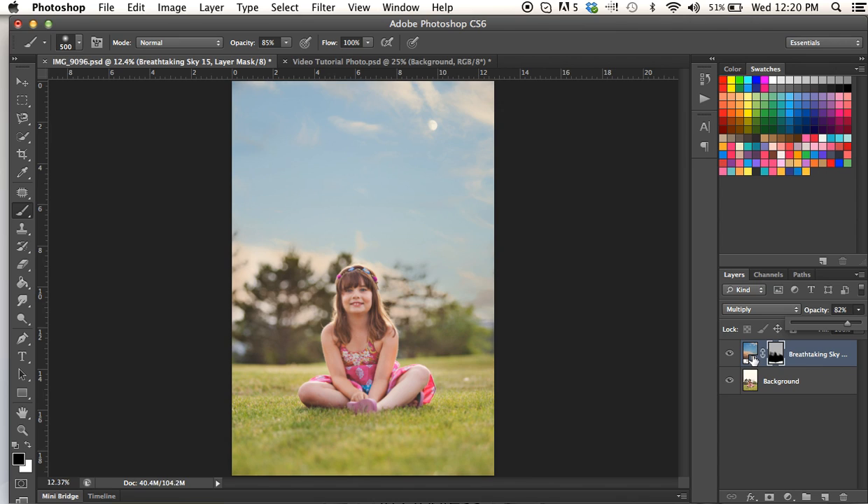
left_click(323, 8)
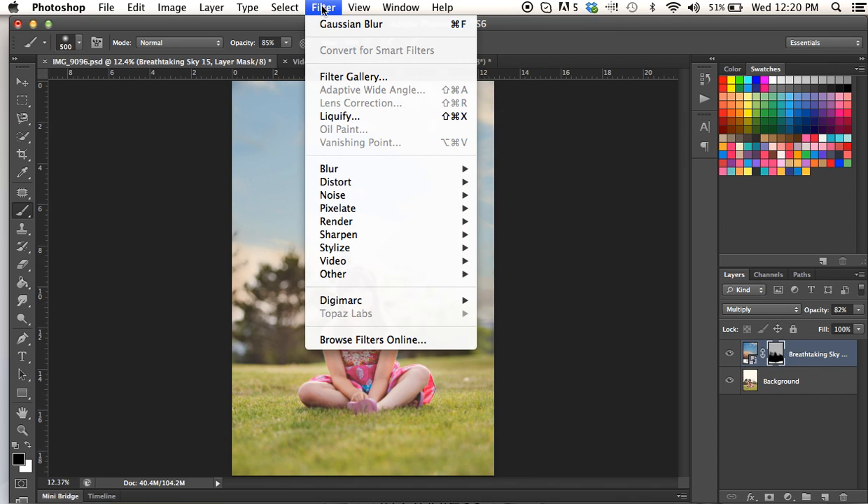
mouse_move(323, 171)
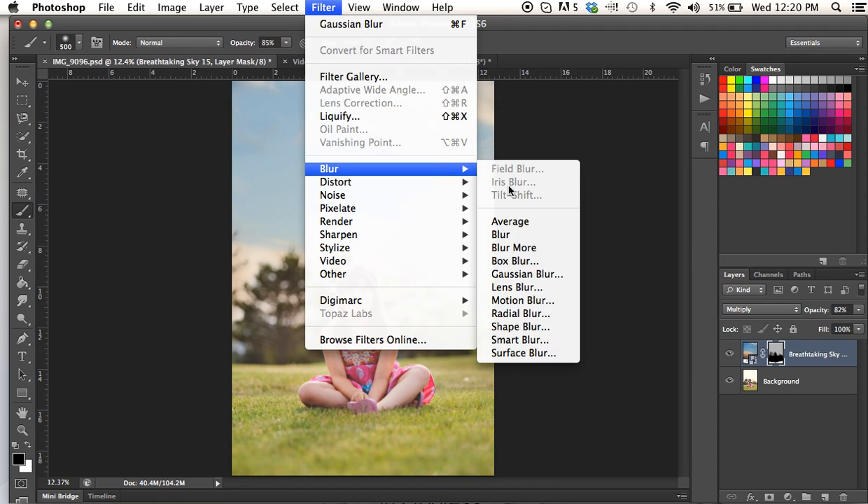
left_click(517, 279)
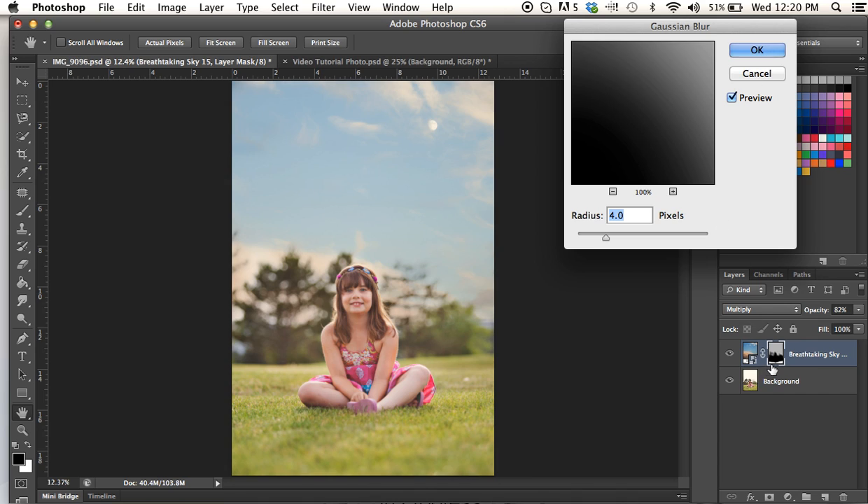
left_click(770, 75)
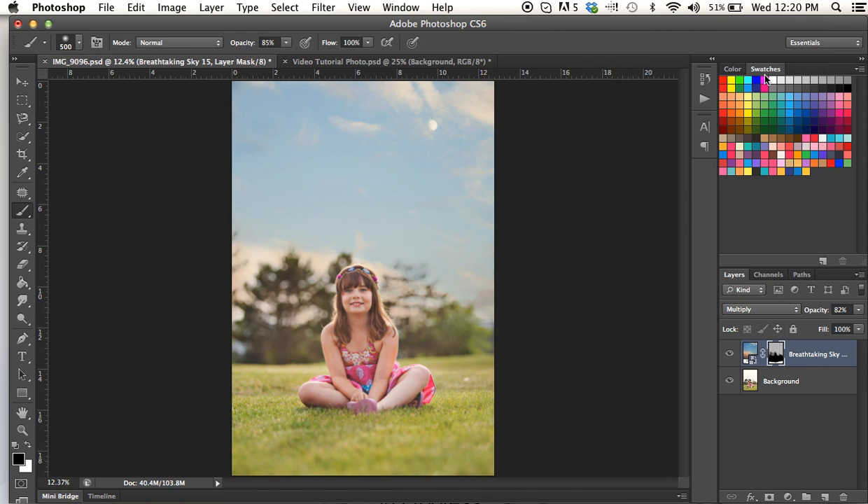
Apply a Gaussian Blur with a radius slightly above 4 pixels to the sky layer's image instead of its mask
left_click(750, 354)
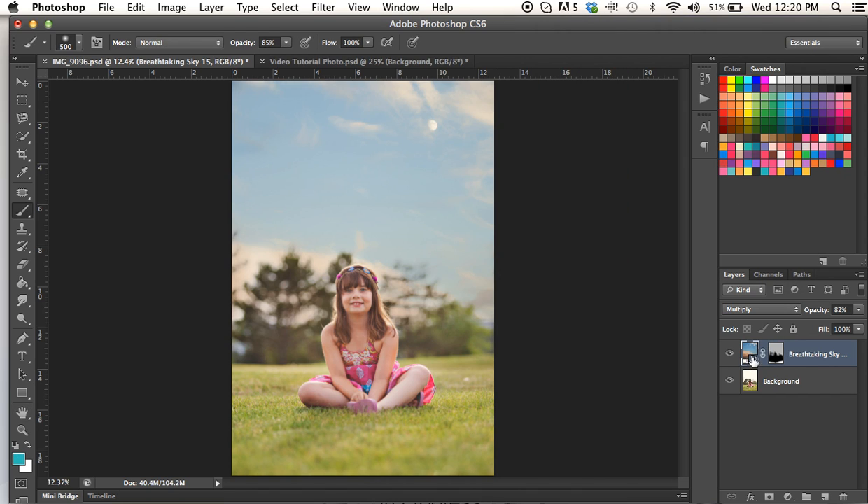
left_click(315, 7)
mouse_move(393, 168)
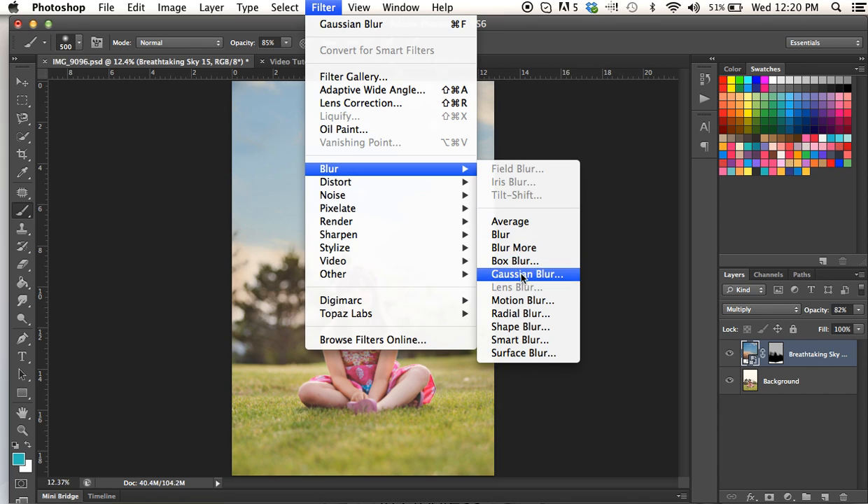
left_click(501, 268)
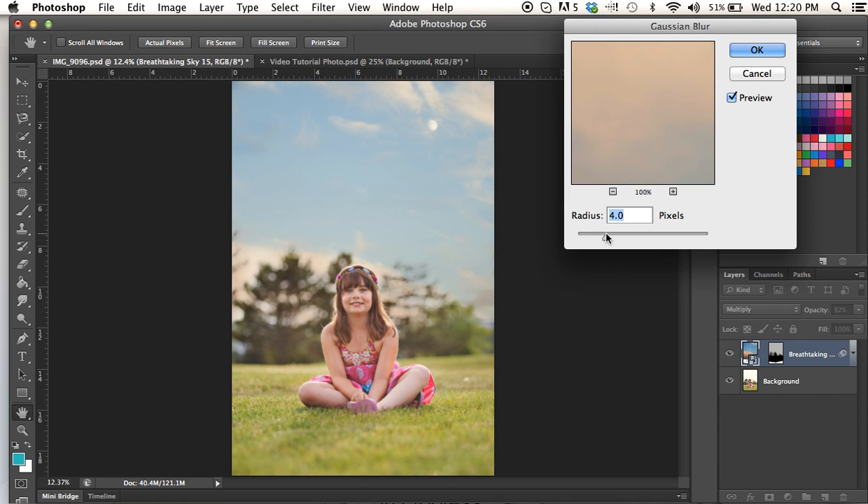
left_click_drag(606, 238, 613, 240)
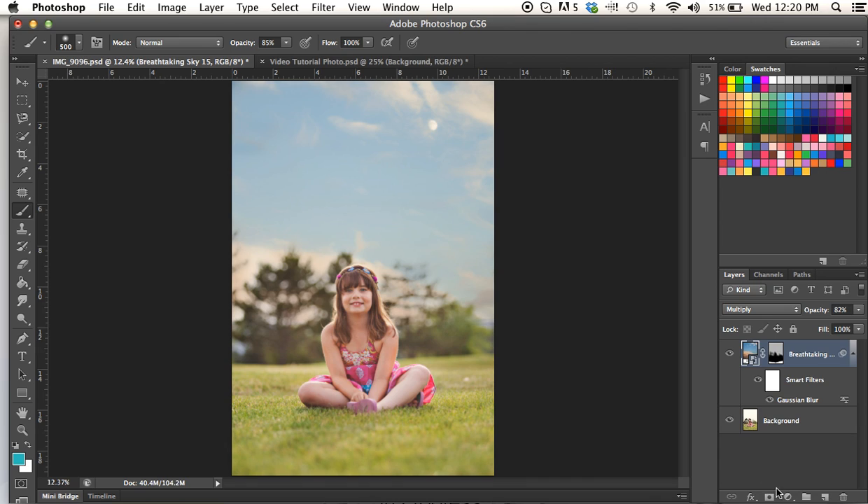
Raise the blurred sky layer's opacity to 94%
left_click(860, 311)
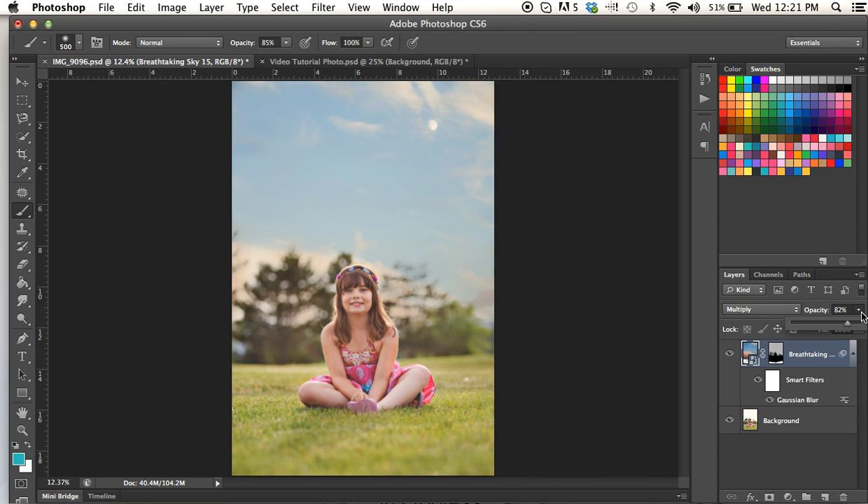
left_click_drag(849, 327, 860, 326)
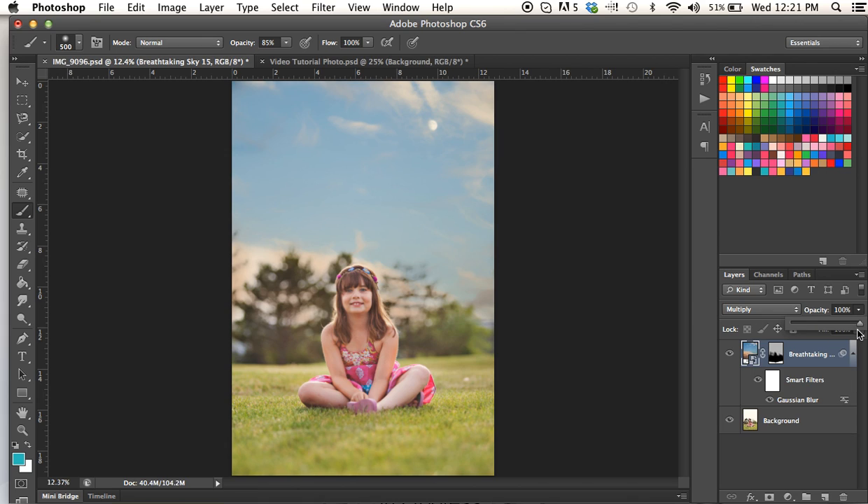
left_click_drag(860, 329, 857, 327)
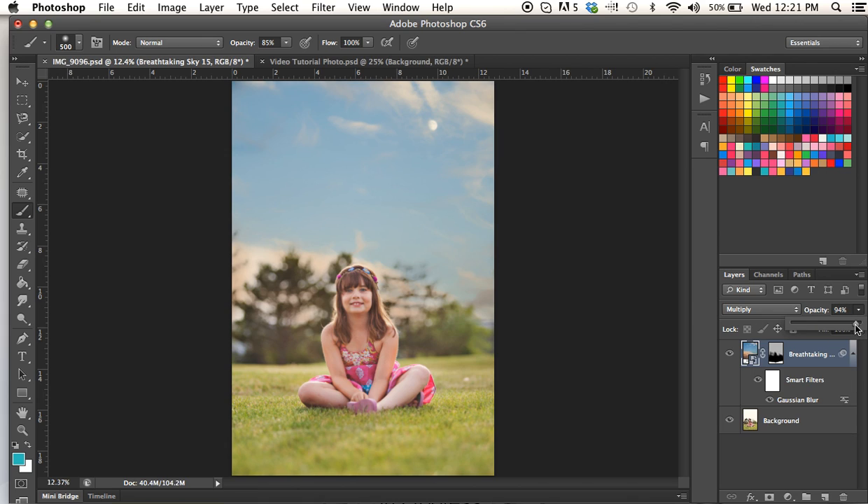
left_click(799, 348)
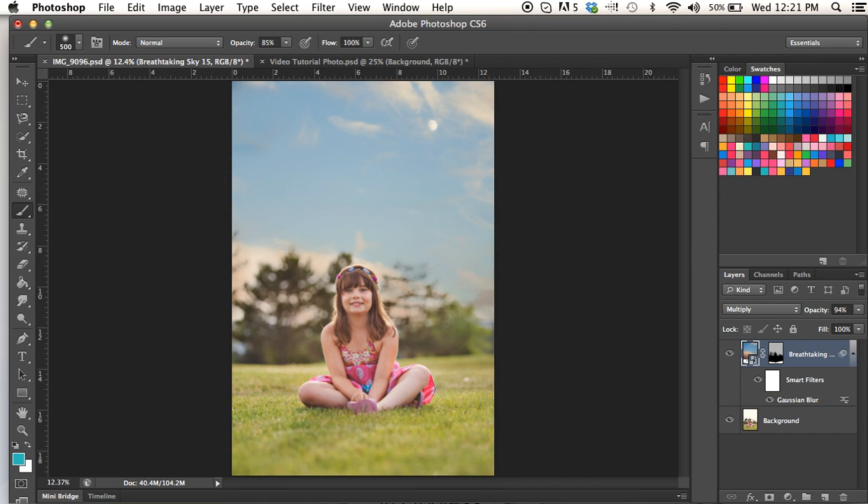
Duplicate the sky layer and set the copy's opacity to 63%
key("super+j")
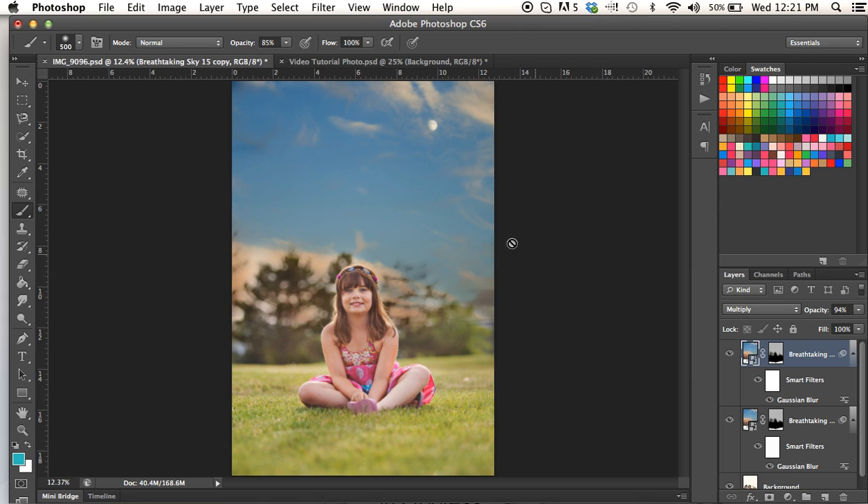
left_click(859, 310)
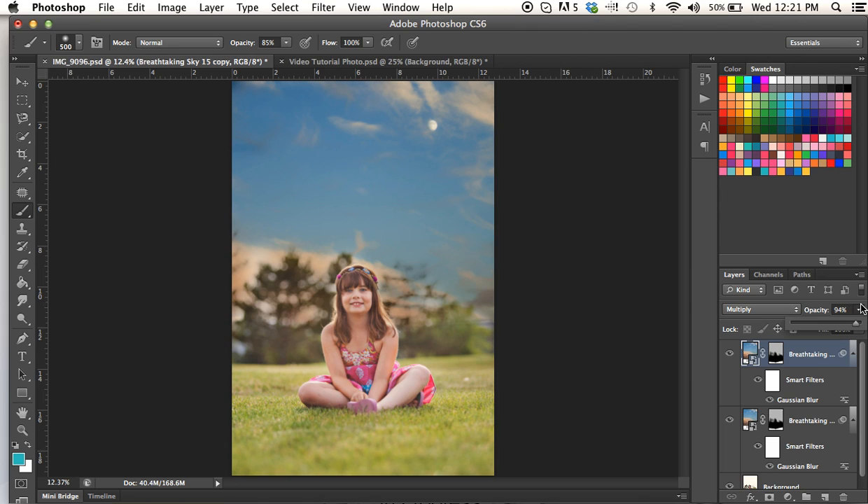
left_click_drag(856, 323, 836, 328)
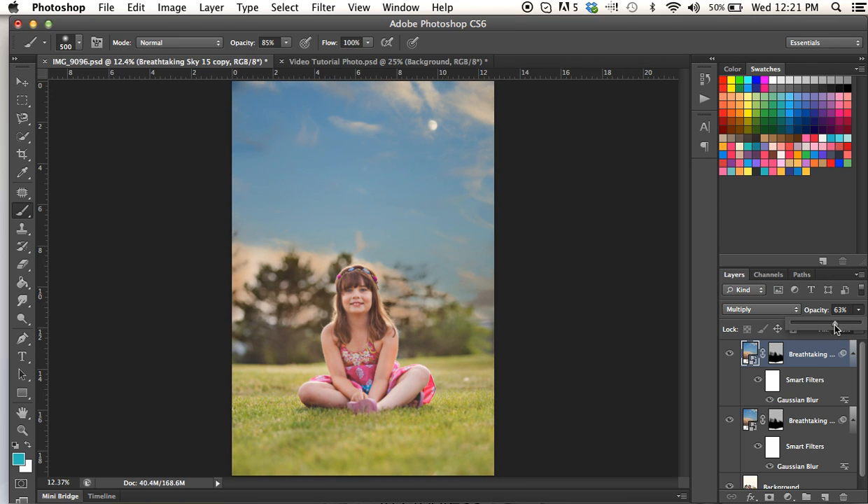